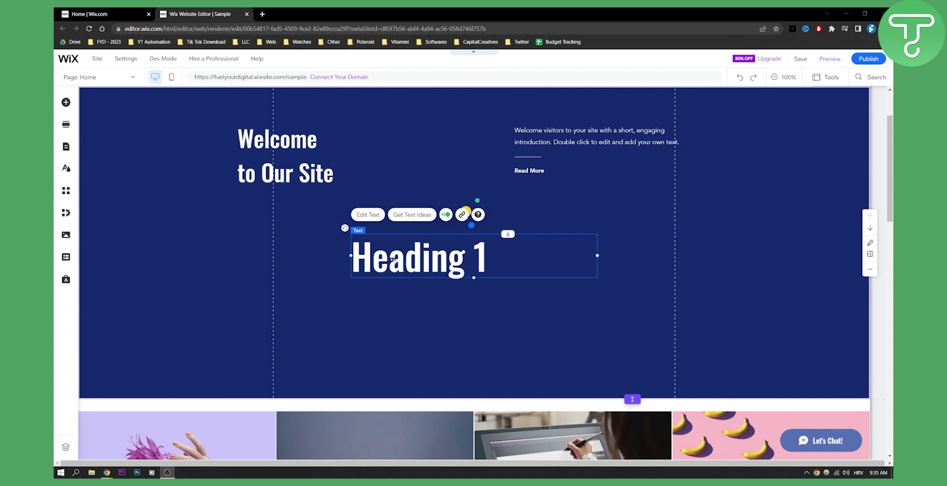
Move the Heading 1 text slightly down and to the right in the blue section, and replace its text with "Welcome Here!".
{"action": "left_click", "coordinate": [393, 259]}
{"action": "mouse_move", "coordinate": [450, 260]}
{"action": "left_mouse_down"}
{"action": "mouse_move", "coordinate": [466, 253]}
{"action": "mouse_move", "coordinate": [459, 274]}
{"action": "left_mouse_up"}
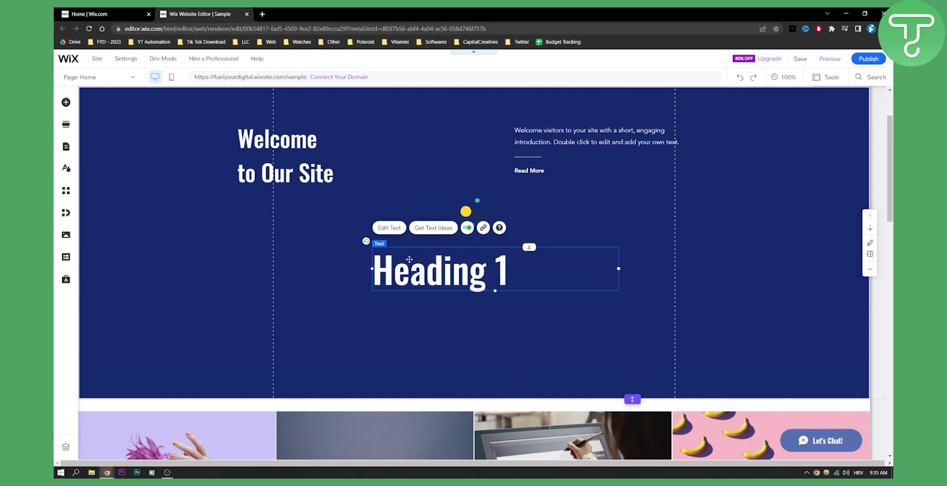
{"action": "double_click", "coordinate": [488, 284]}
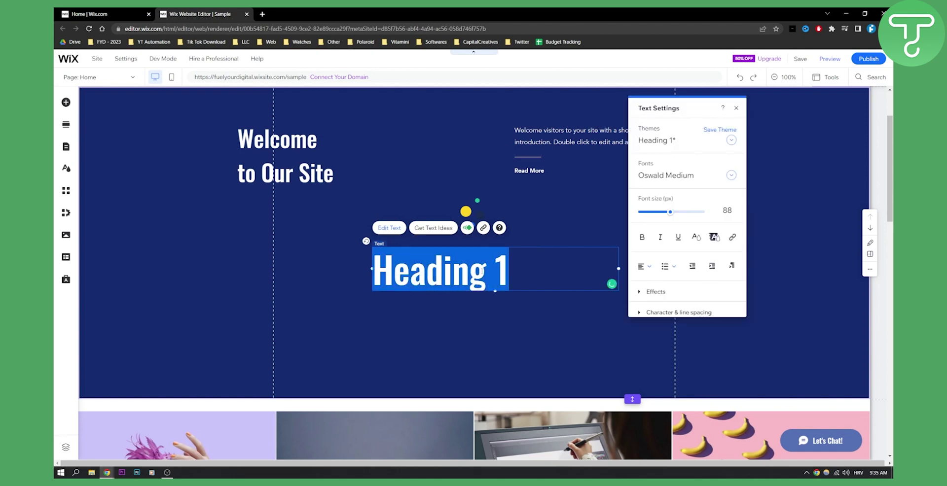
{"action": "type", "text": "Welcome T"}
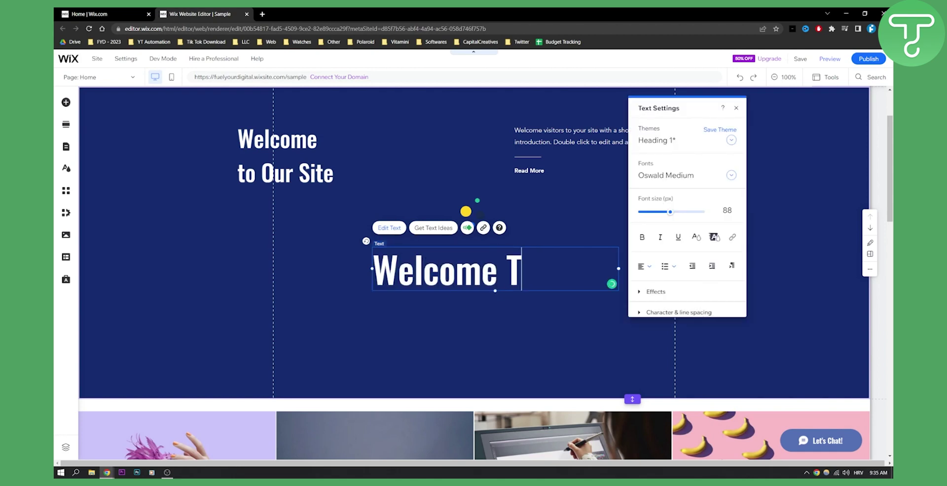
{"action": "key", "text": "BackSpace"}
{"action": "type", "text": "Here!"}
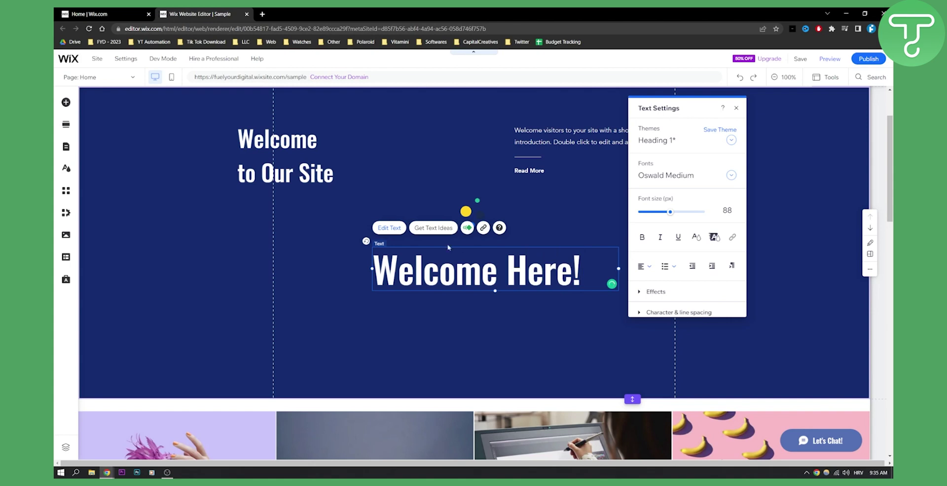
Apply the Arc in animation to the "Welcome Here!" heading.
{"action": "left_click", "coordinate": [468, 228]}
{"action": "scroll", "coordinate": [719, 174], "scroll_direction": "down", "scroll_amount": 1}
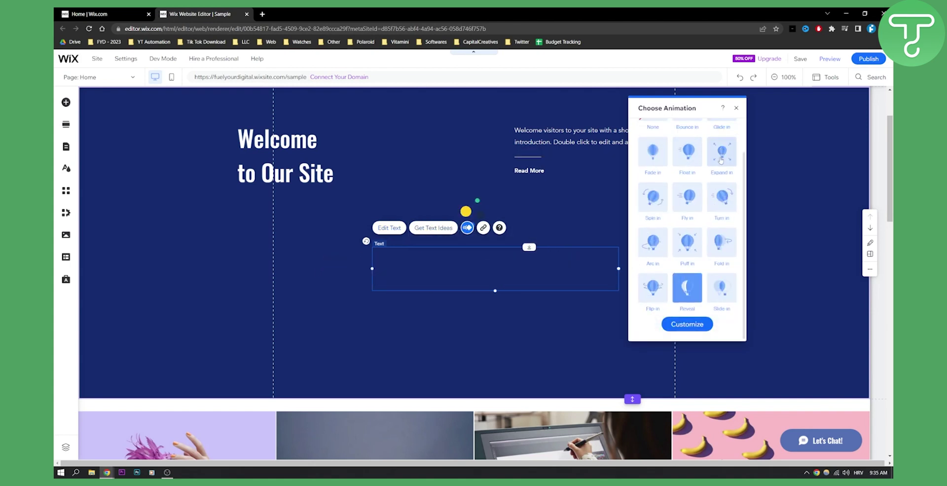
{"action": "scroll", "coordinate": [719, 174], "scroll_direction": "up", "scroll_amount": 1}
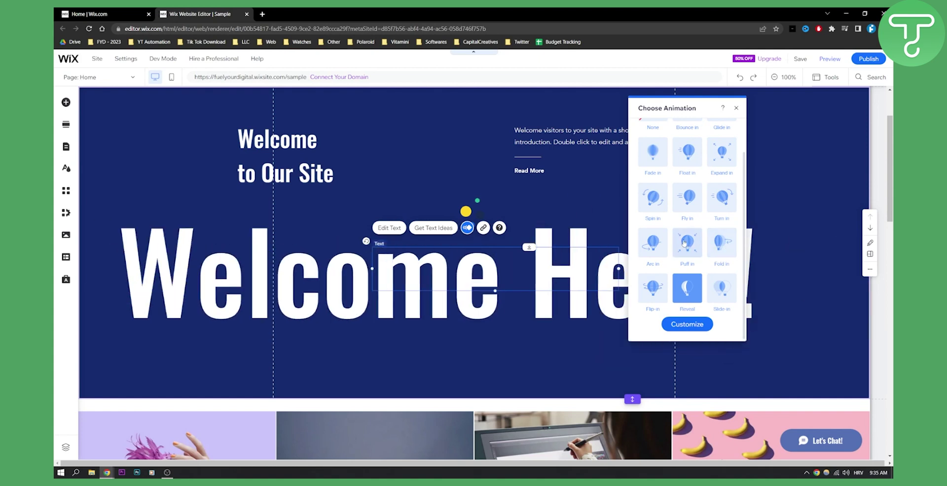
{"action": "scroll", "coordinate": [691, 173], "scroll_direction": "down", "scroll_amount": 1}
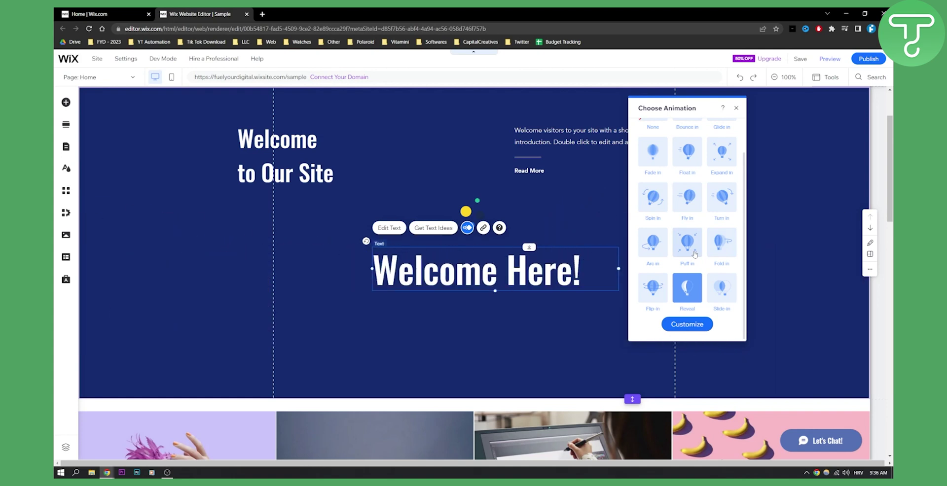
{"action": "left_click", "coordinate": [654, 252]}
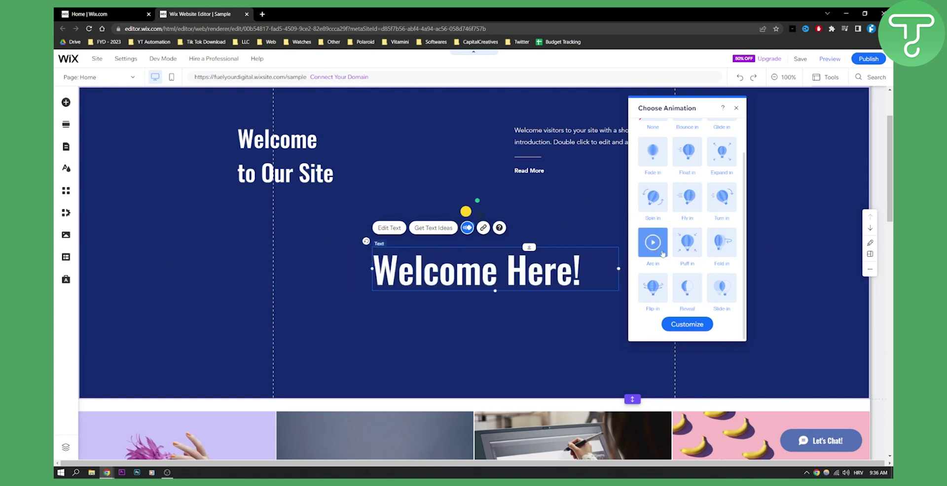
Customize the Arc in animation to come in from the left and preview it.
{"action": "left_click", "coordinate": [687, 324]}
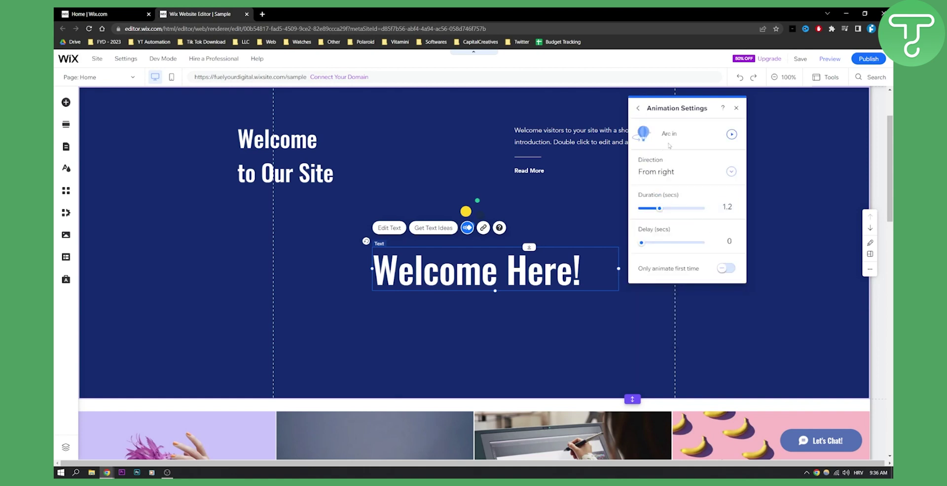
{"action": "left_click", "coordinate": [731, 172]}
{"action": "left_click", "coordinate": [696, 186]}
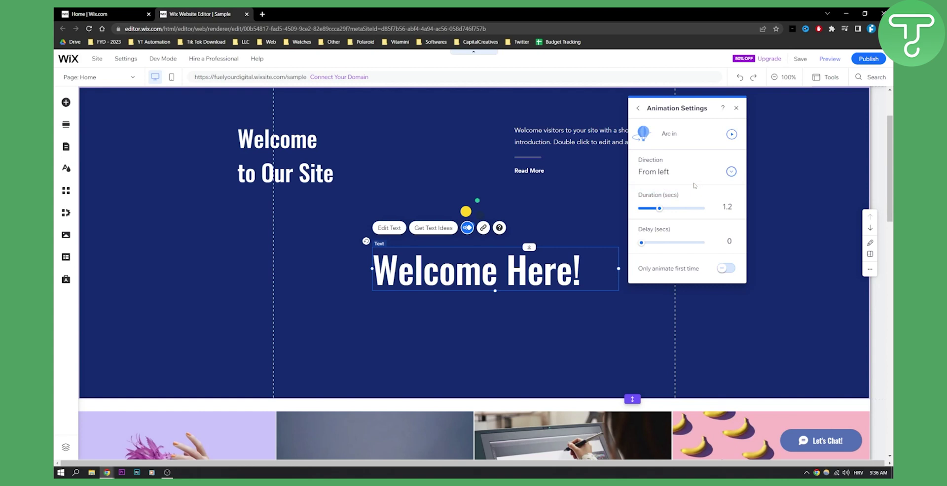
{"action": "left_click", "coordinate": [733, 135]}
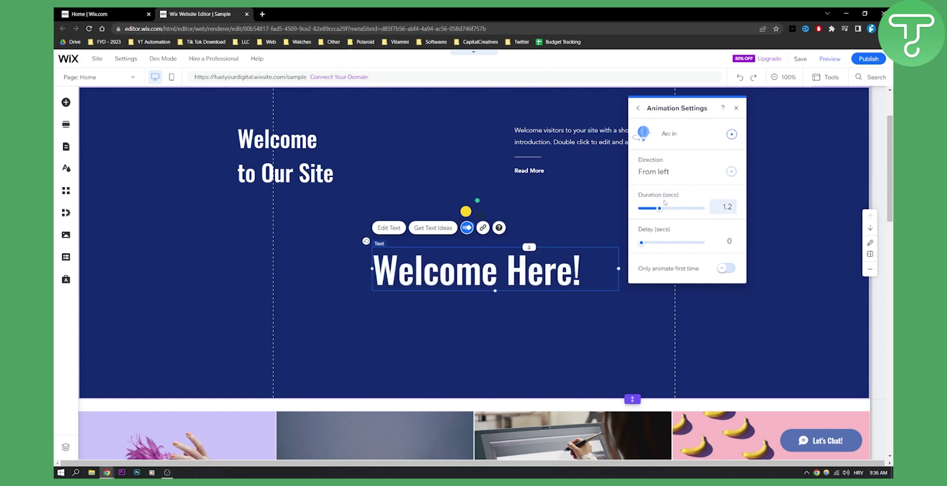
Set the heading animation's duration to 0.7 seconds, previewing it at different durations.
{"action": "left_click_drag", "start_coordinate": [661, 211], "coordinate": [643, 212]}
{"action": "left_click", "coordinate": [732, 134]}
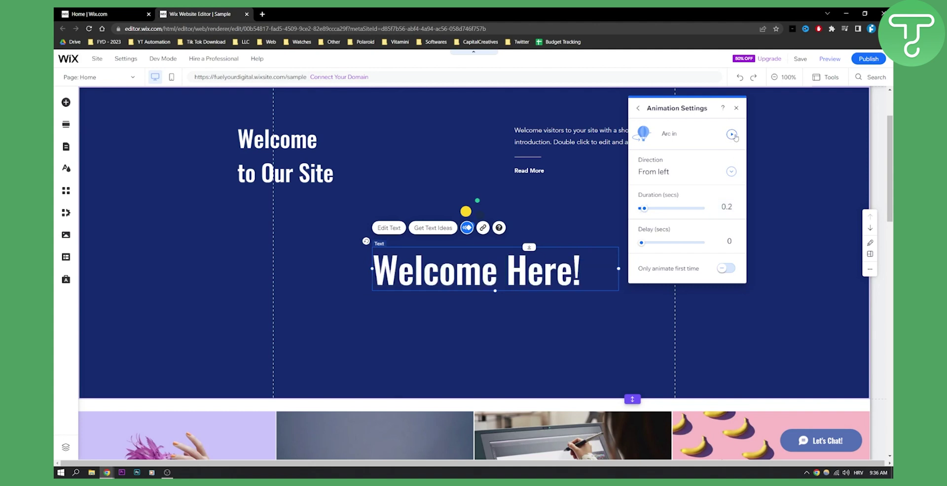
{"action": "left_click_drag", "start_coordinate": [646, 211], "coordinate": [652, 209]}
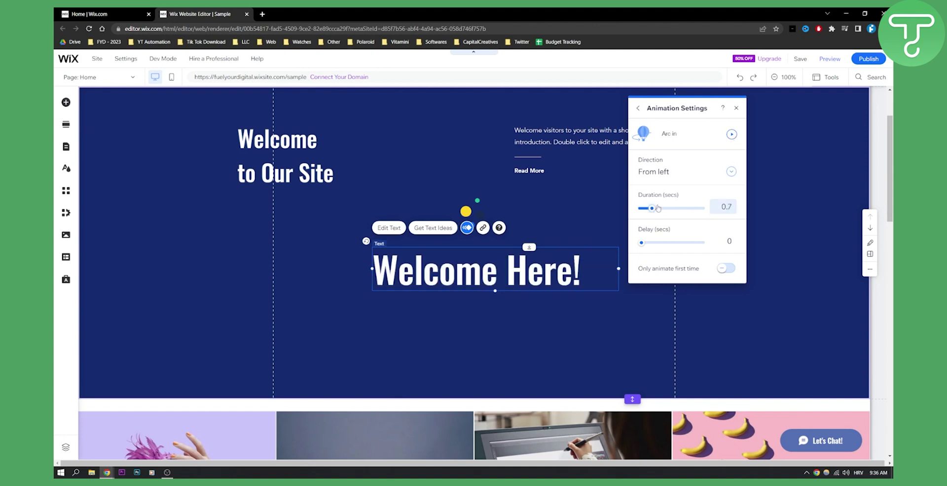
{"action": "left_click", "coordinate": [731, 136]}
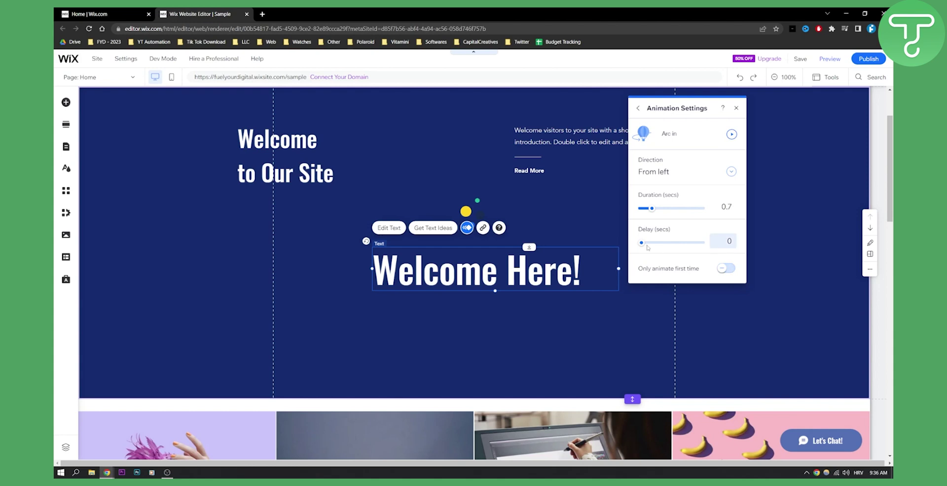
Set the heading animation's delay to 0.6 seconds, preview it and close the animation settings.
{"action": "left_click_drag", "start_coordinate": [641, 243], "coordinate": [646, 242]}
{"action": "left_click", "coordinate": [731, 135]}
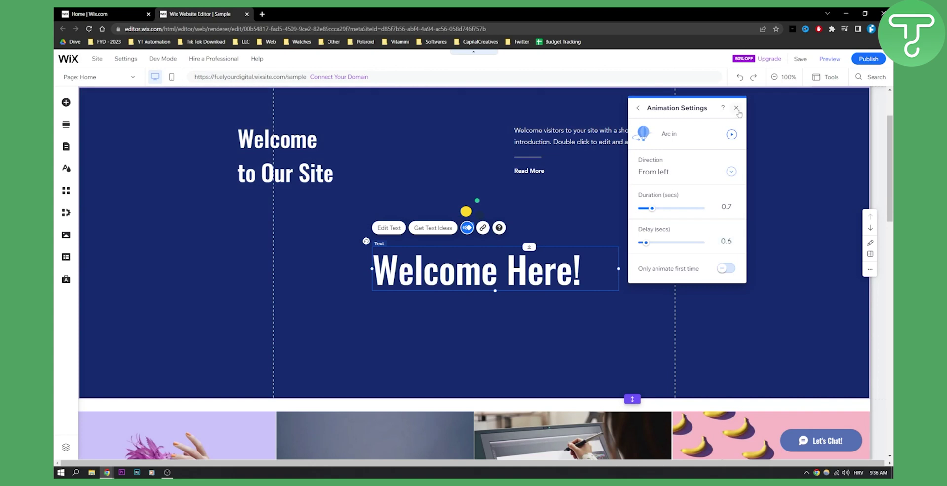
{"action": "left_click", "coordinate": [639, 108]}
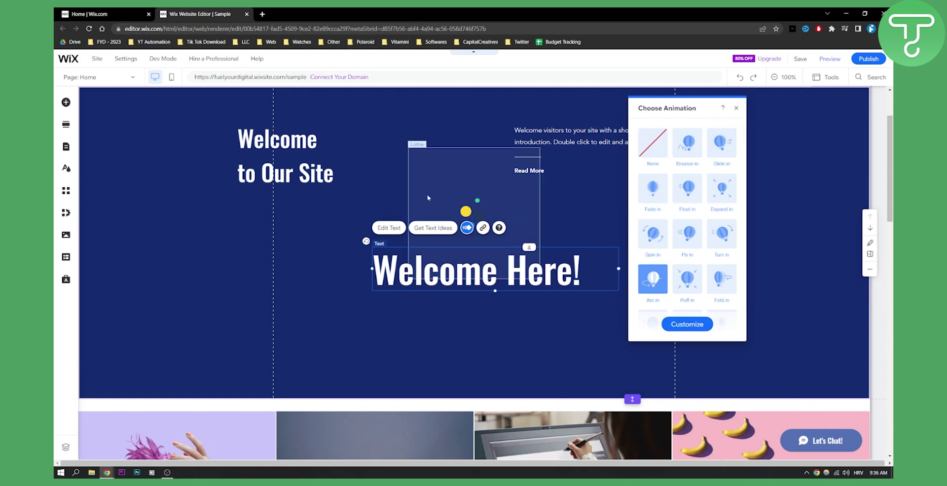
{"action": "left_click", "coordinate": [737, 112]}
Open the Impressive Text Slider app from the "custom text animation" search and play its presentation video.
{"action": "left_click", "coordinate": [869, 79]}
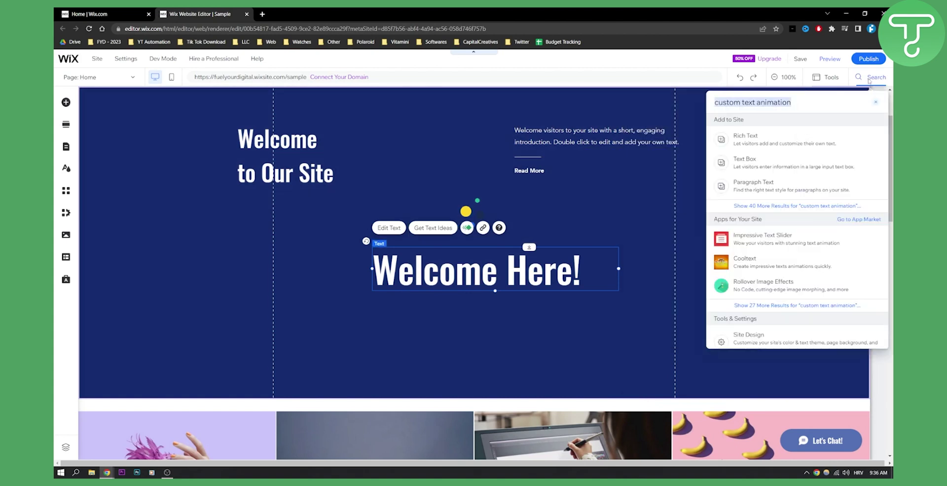
{"action": "left_click", "coordinate": [780, 102]}
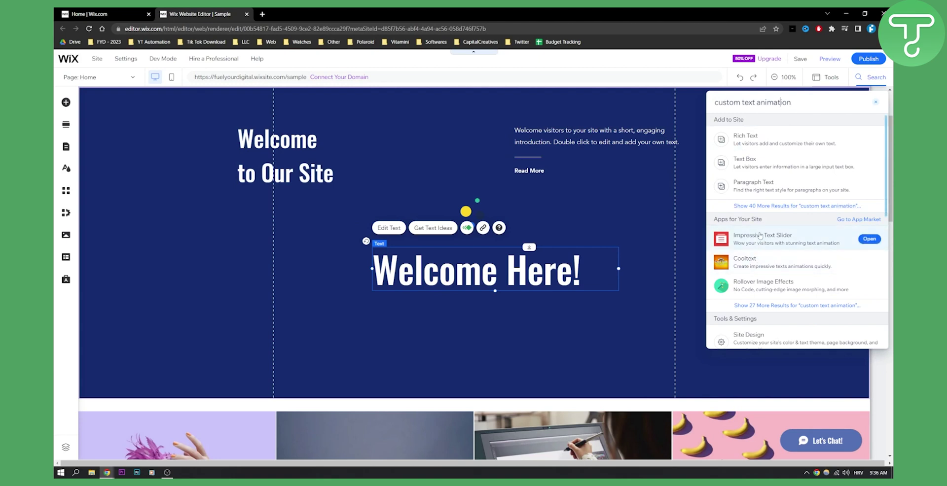
{"action": "mouse_move", "coordinate": [750, 257]}
{"action": "left_click", "coordinate": [785, 241]}
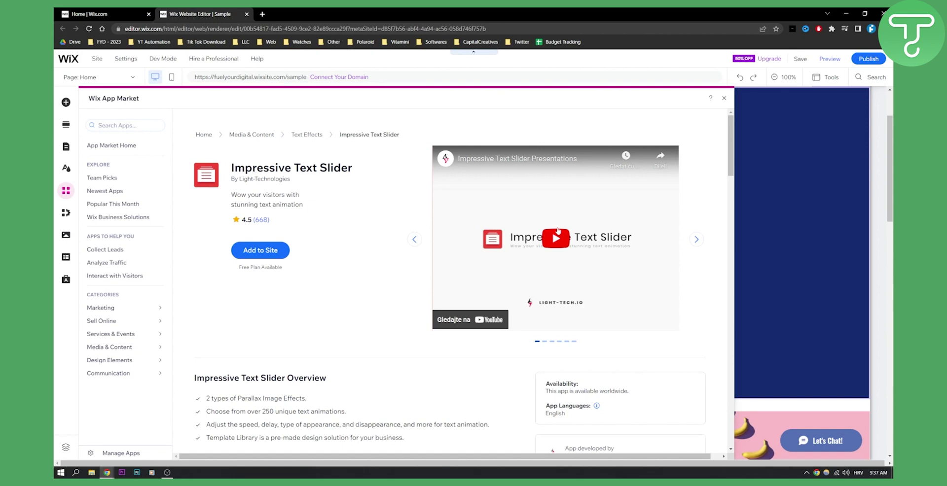
{"action": "left_click", "coordinate": [583, 241]}
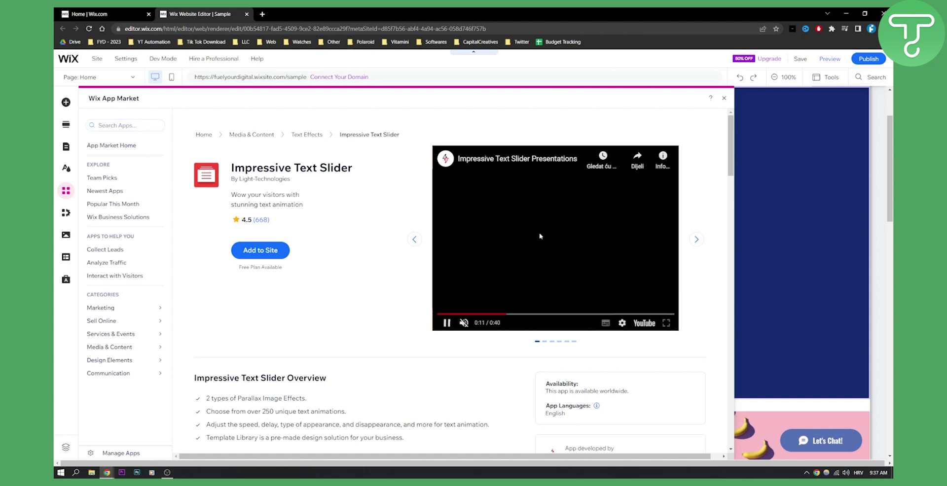
Add the Impressive Text Slider app to the site and approve its installation.
{"action": "left_click", "coordinate": [266, 256]}
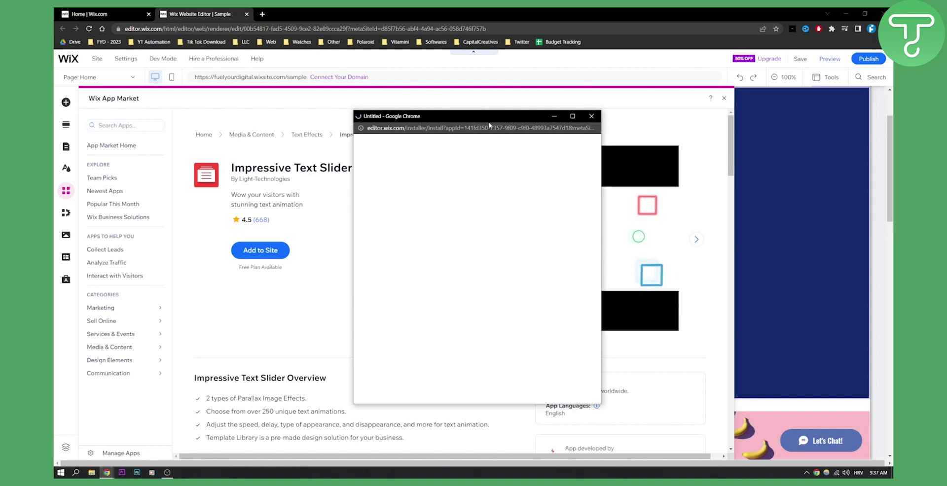
{"action": "left_click", "coordinate": [561, 349]}
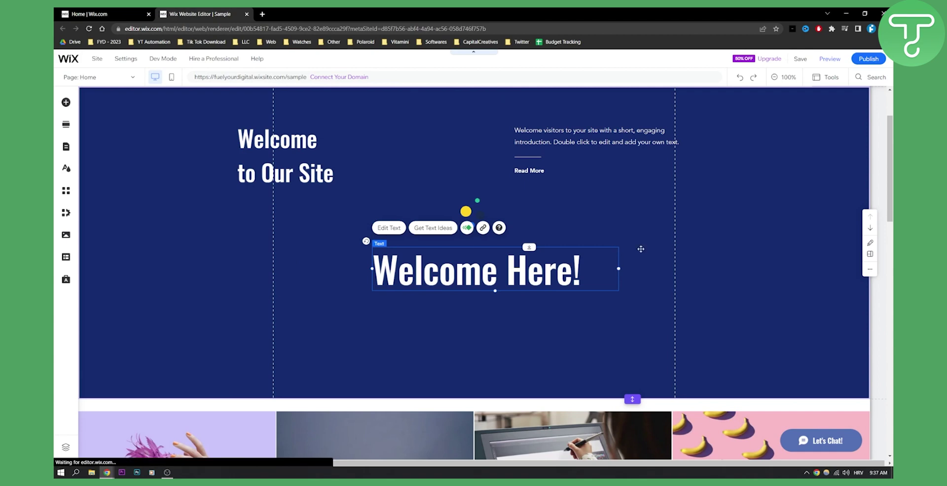
{"action": "left_click", "coordinate": [640, 250]}
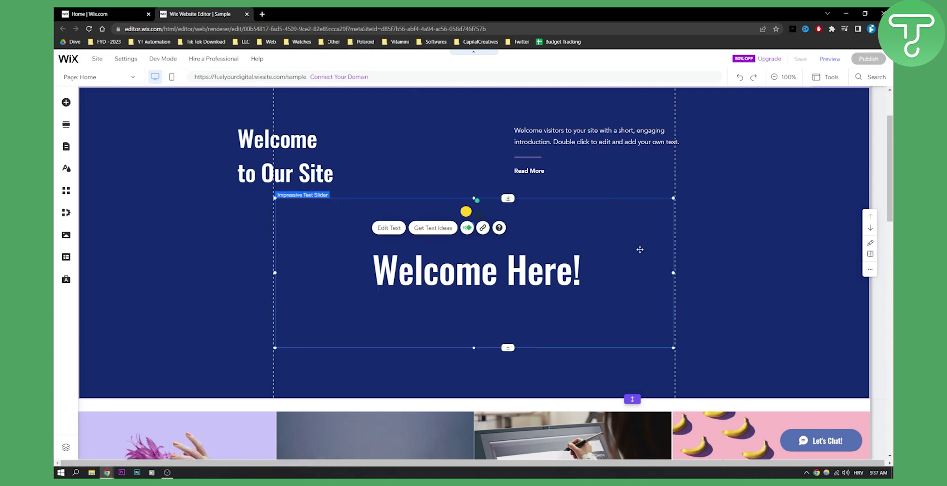
Open the text slider's settings, dismiss the rating offer and delete Slide 2 from the slides list.
{"action": "double_click", "coordinate": [503, 272]}
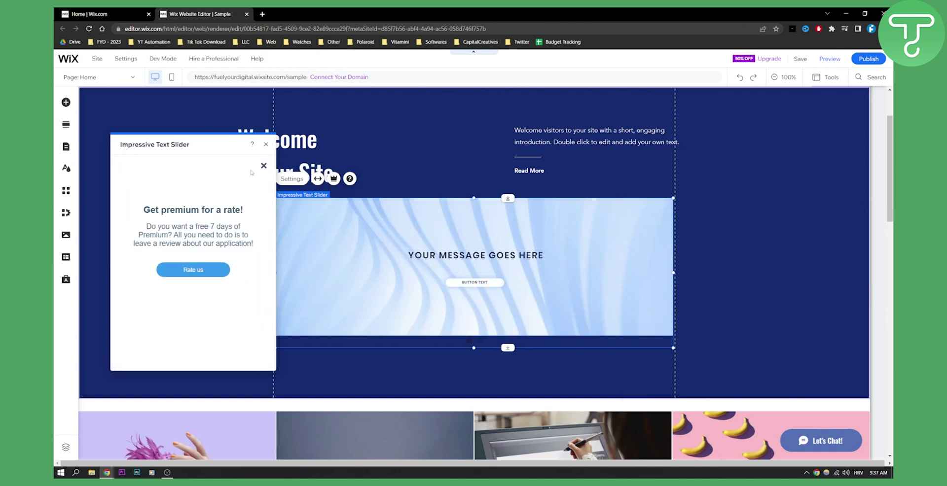
{"action": "left_click", "coordinate": [263, 165]}
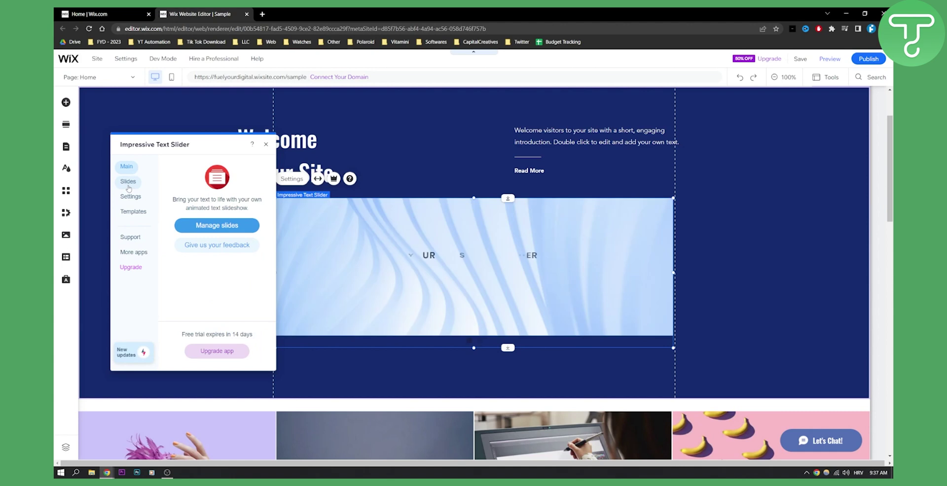
{"action": "left_click", "coordinate": [128, 187]}
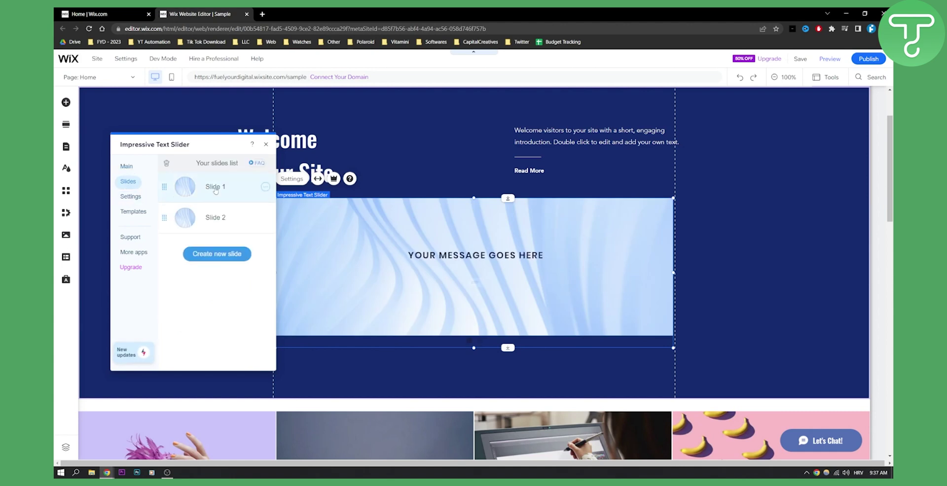
{"action": "left_click", "coordinate": [265, 217]}
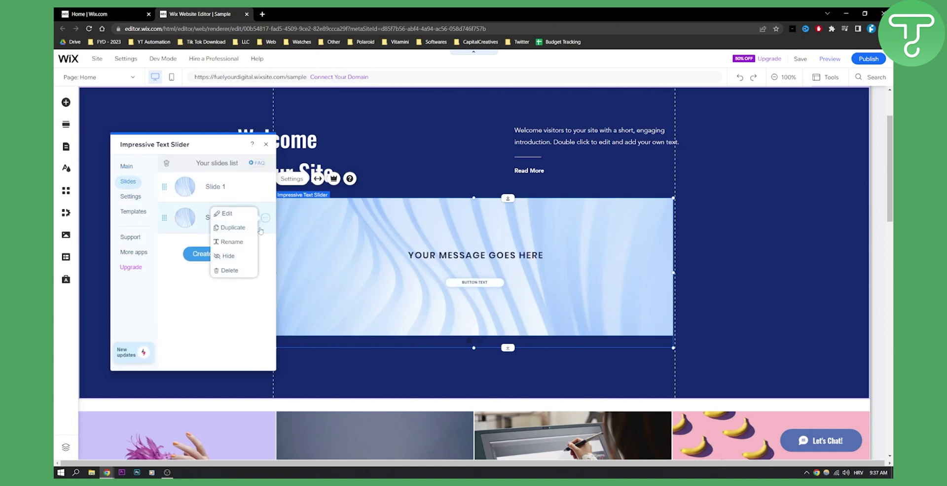
{"action": "left_click", "coordinate": [230, 271]}
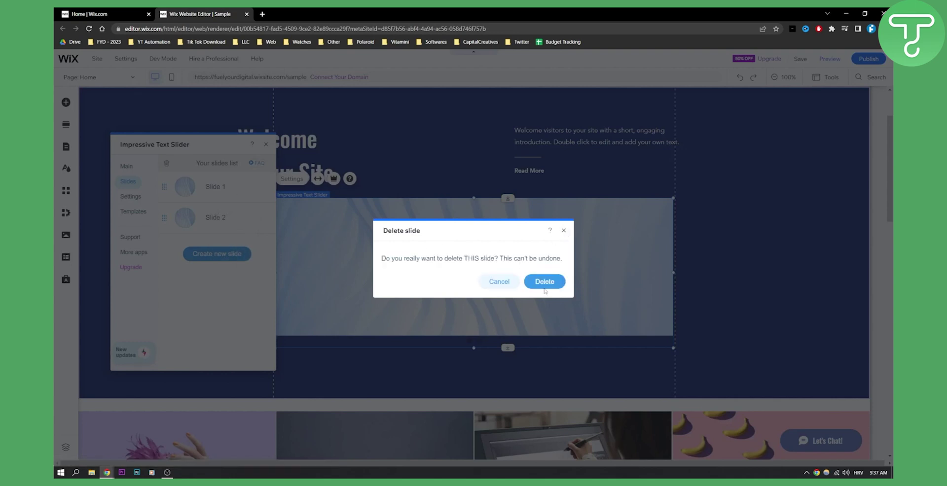
{"action": "left_click", "coordinate": [544, 285]}
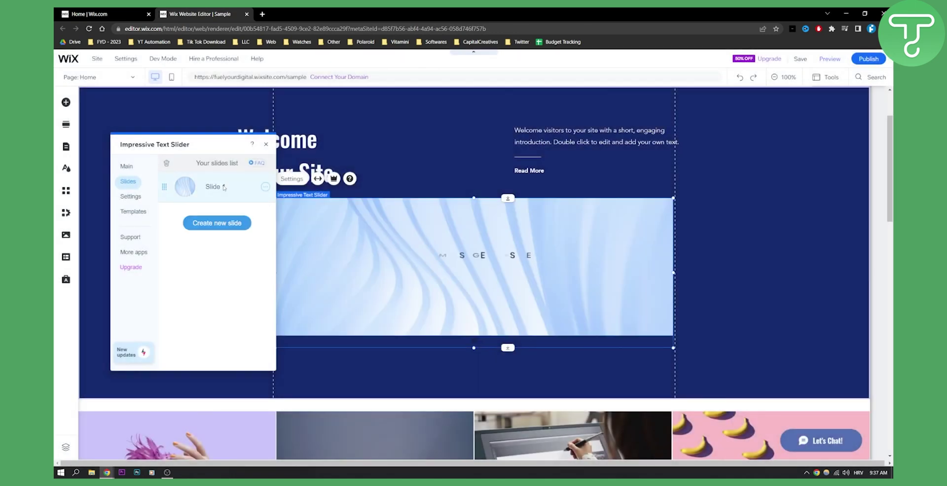
Open Slide 1 for editing and play its animation preview.
{"action": "left_click", "coordinate": [265, 187]}
{"action": "left_click", "coordinate": [238, 188]}
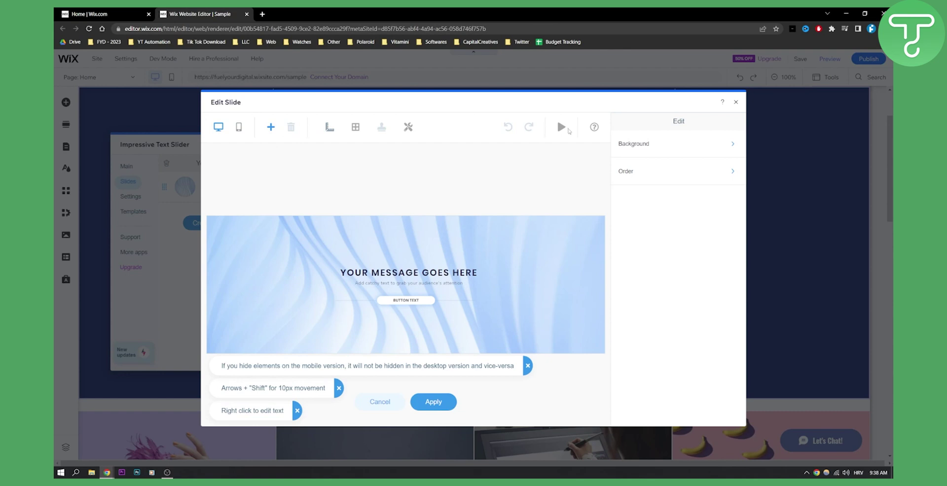
{"action": "left_click", "coordinate": [561, 127]}
Examine the slide's element order and background options.
{"action": "left_click", "coordinate": [734, 172]}
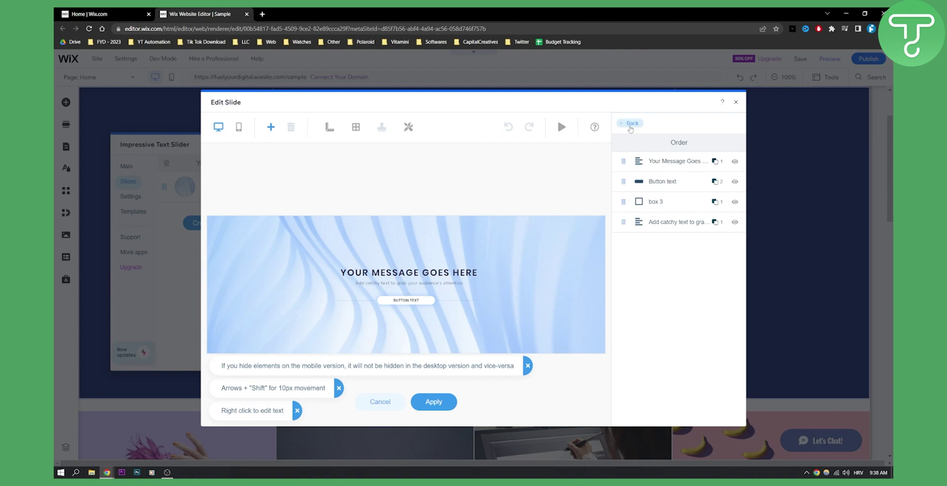
{"action": "left_click", "coordinate": [630, 124]}
{"action": "left_click", "coordinate": [646, 148]}
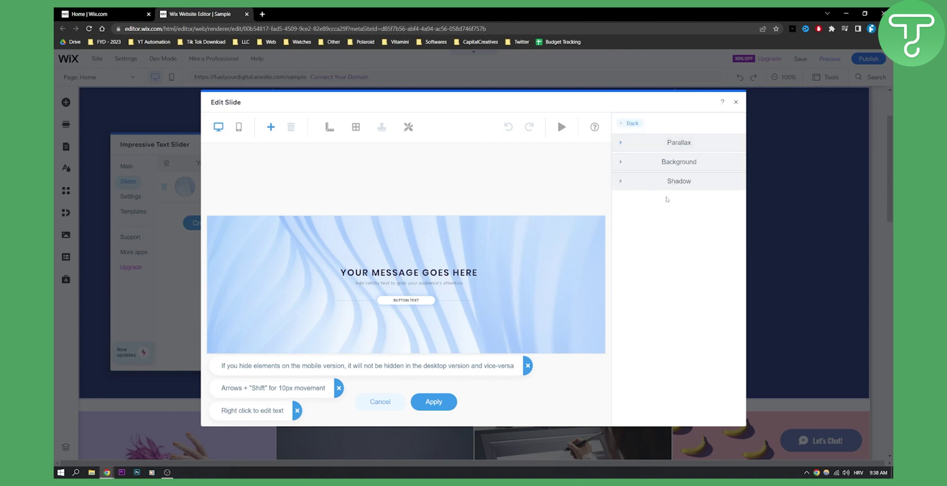
{"action": "left_click", "coordinate": [631, 123]}
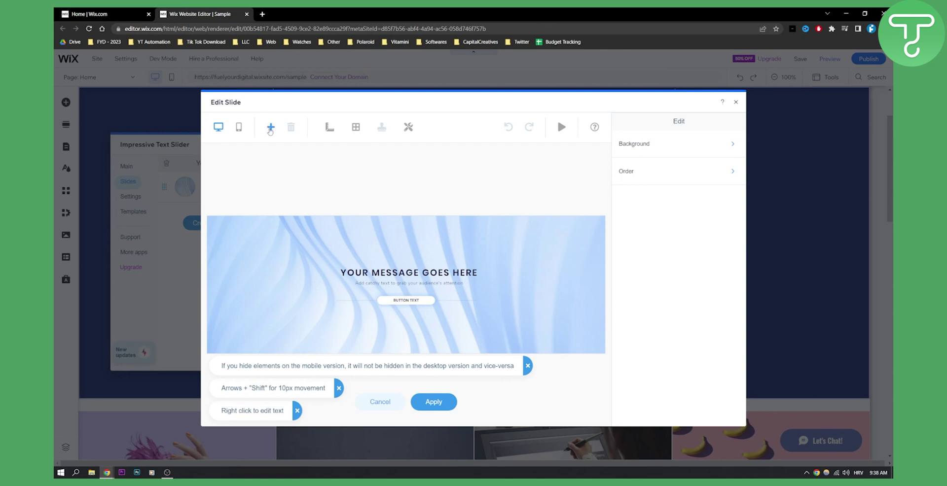
Try the Fade In Right Big and Fade In Up Big appearance animations on the "YOUR MESSAGE GOES HERE" text, and choose Bounce In Up.
{"action": "left_click", "coordinate": [426, 274]}
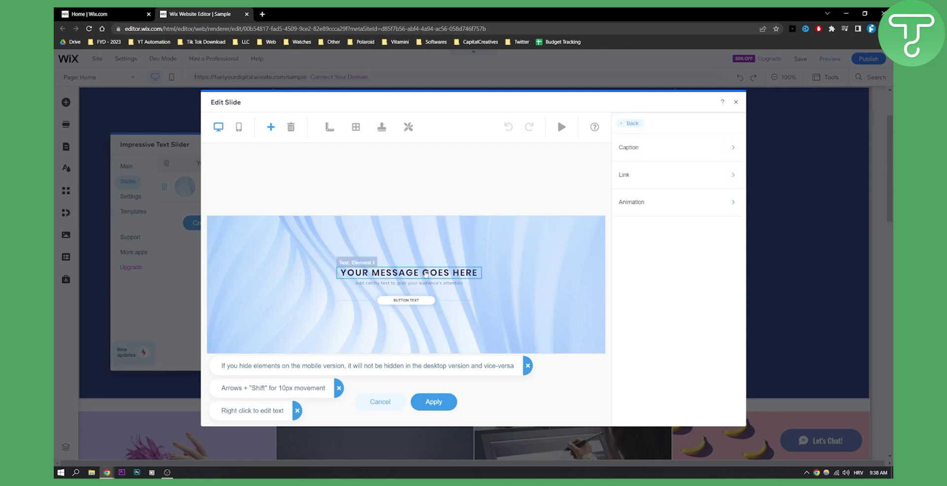
{"action": "left_click", "coordinate": [733, 203]}
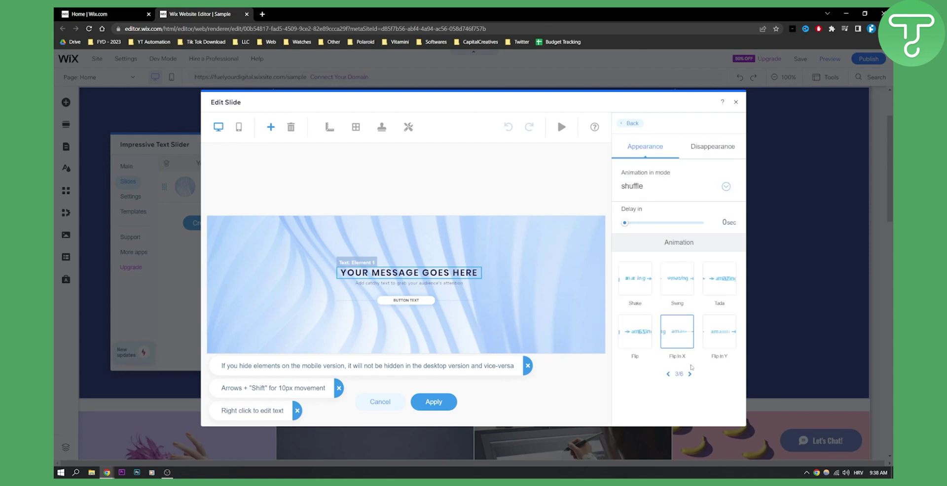
{"action": "left_click", "coordinate": [690, 374]}
{"action": "left_click", "coordinate": [719, 336]}
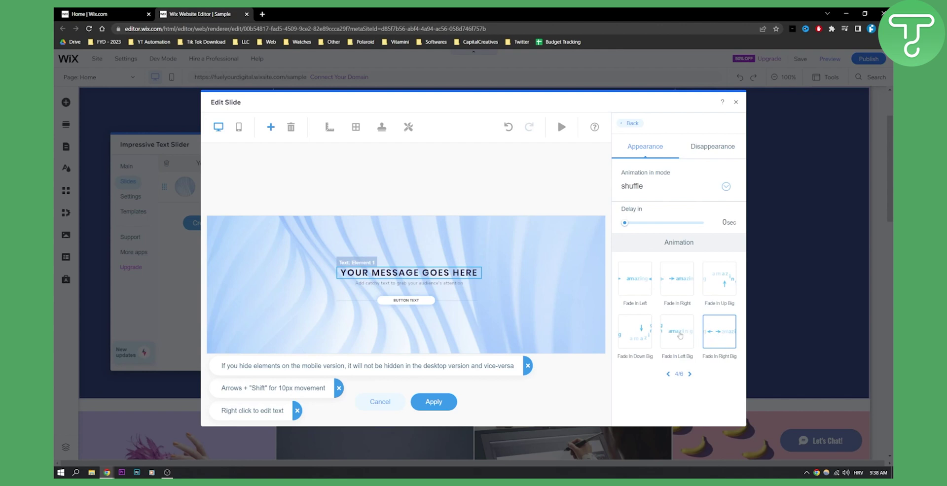
{"action": "left_click", "coordinate": [726, 282]}
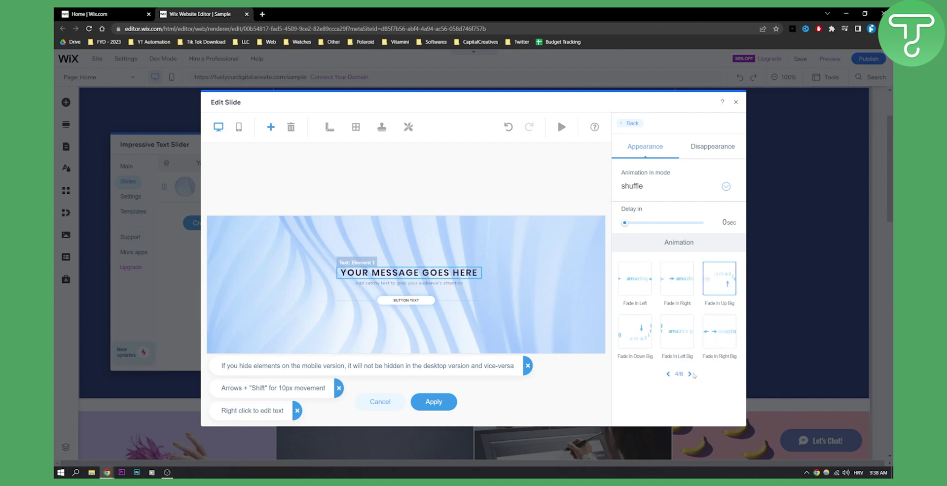
{"action": "left_click", "coordinate": [690, 375]}
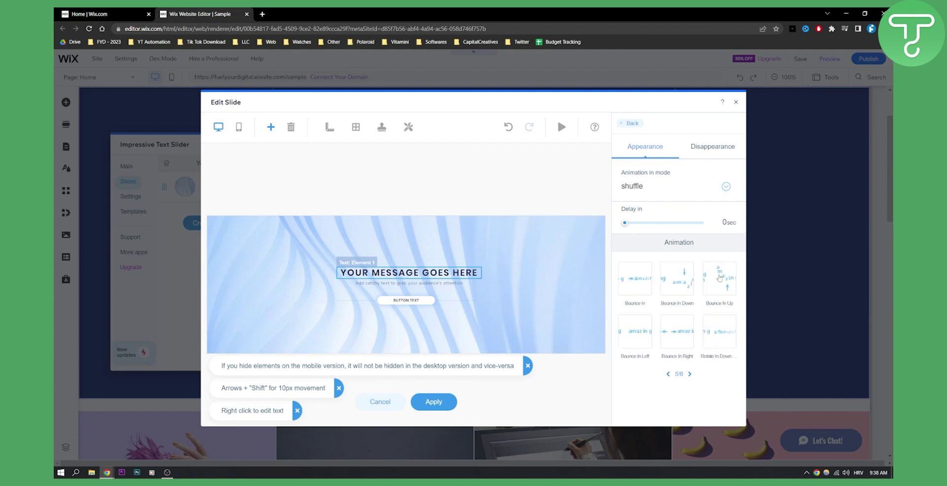
{"action": "left_click", "coordinate": [719, 278]}
Set the headline's animation-in mode to reverse, and close the slide editor, dismissing the save prompt without saving.
{"action": "left_click", "coordinate": [718, 190]}
{"action": "left_click", "coordinate": [651, 174]}
{"action": "left_click", "coordinate": [717, 189]}
{"action": "left_click", "coordinate": [663, 218]}
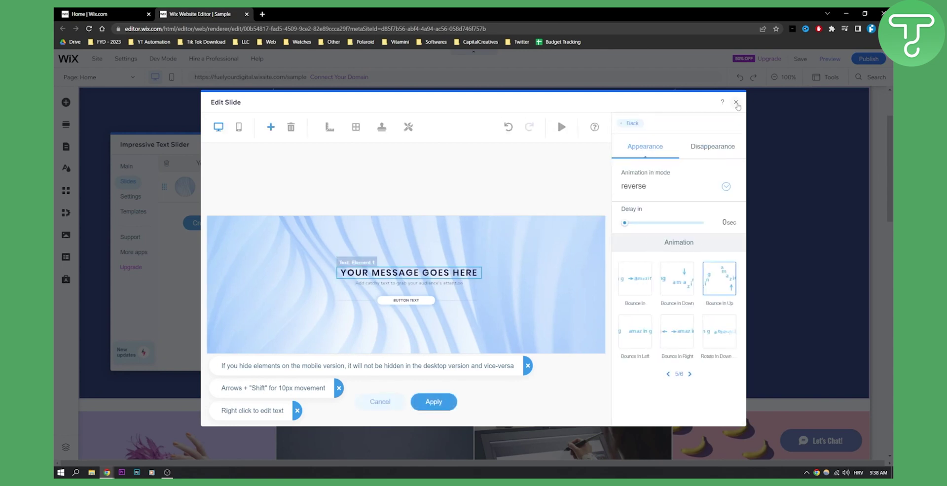
{"action": "left_click", "coordinate": [736, 102]}
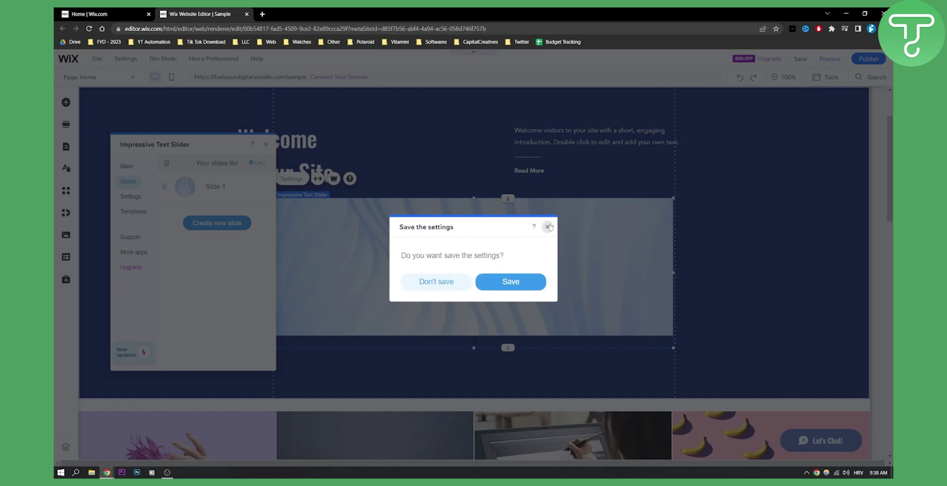
{"action": "left_click", "coordinate": [547, 227]}
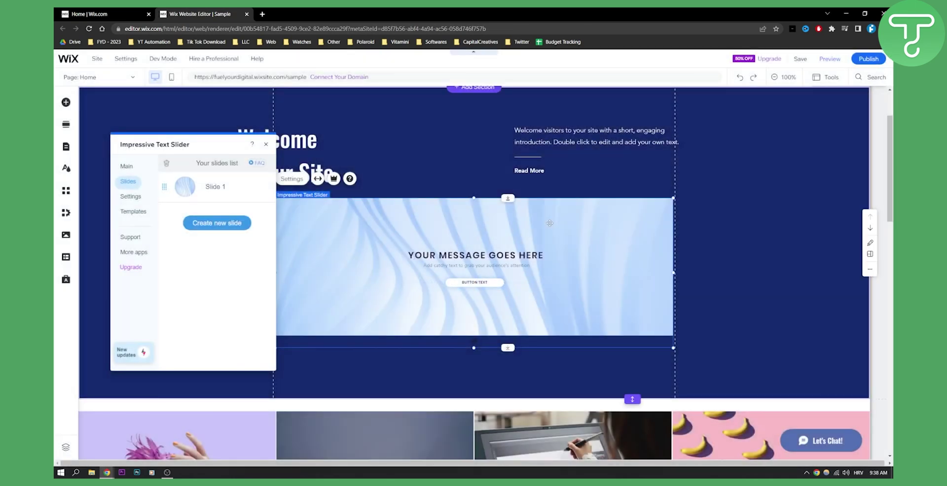